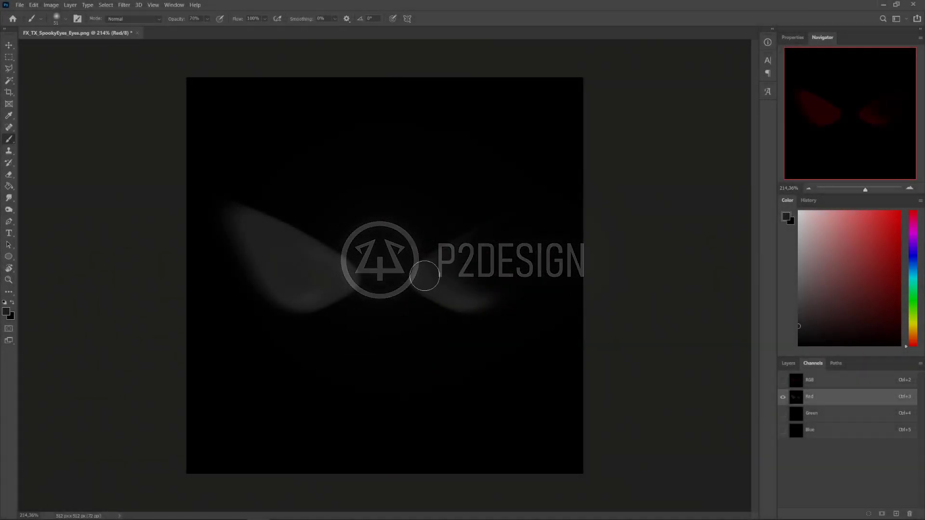
Paint the right eye longer up and to the right, shifting the glow hues toward pink and yellow-green
{"action": "left_click_drag", "start_coordinate": [423, 280], "coordinate": [537, 197]}
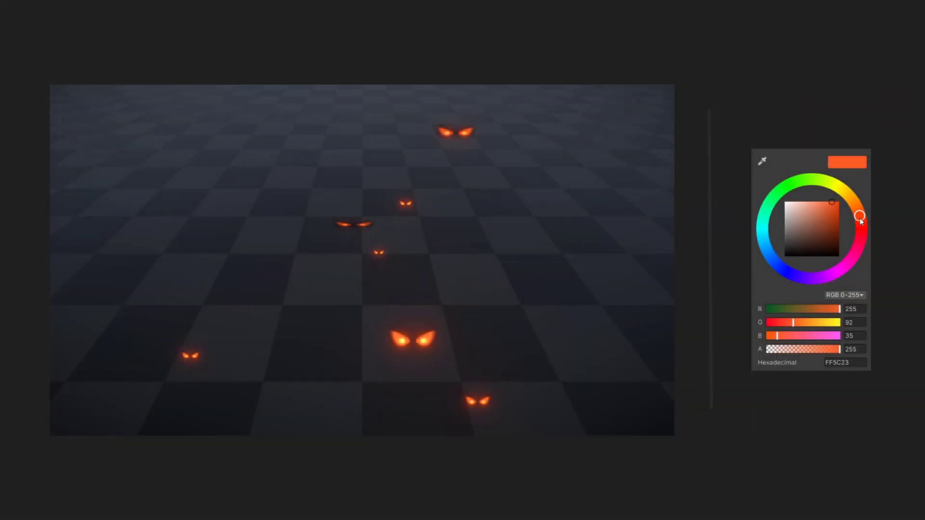
{"action": "mouse_move", "coordinate": [859, 217]}
{"action": "left_mouse_down"}
{"action": "mouse_move", "coordinate": [853, 266]}
{"action": "mouse_move", "coordinate": [822, 273]}
{"action": "mouse_move", "coordinate": [770, 256]}
{"action": "mouse_move", "coordinate": [762, 216]}
{"action": "mouse_move", "coordinate": [807, 180]}
{"action": "left_mouse_up"}
{"action": "left_click_drag", "start_coordinate": [840, 349], "coordinate": [826, 351]}
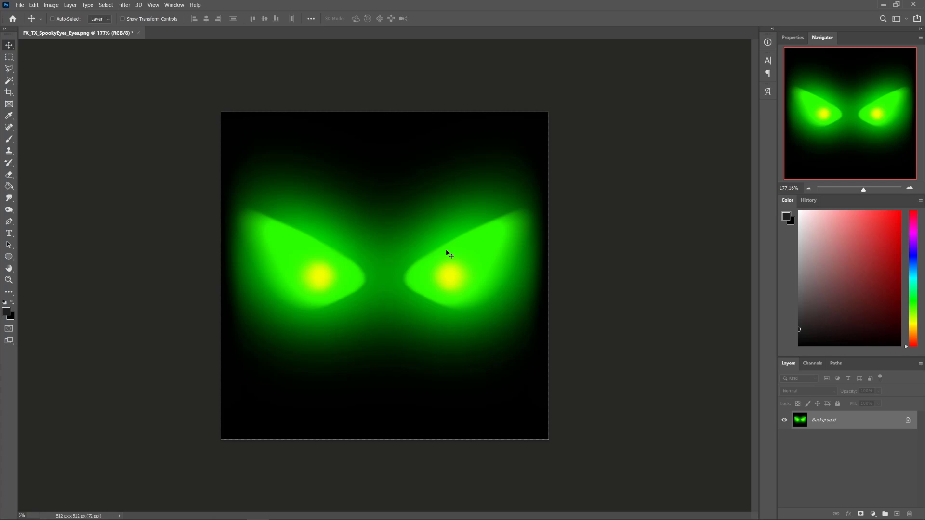
Show the Channels panel from the Window menu
{"action": "left_click", "coordinate": [174, 7]}
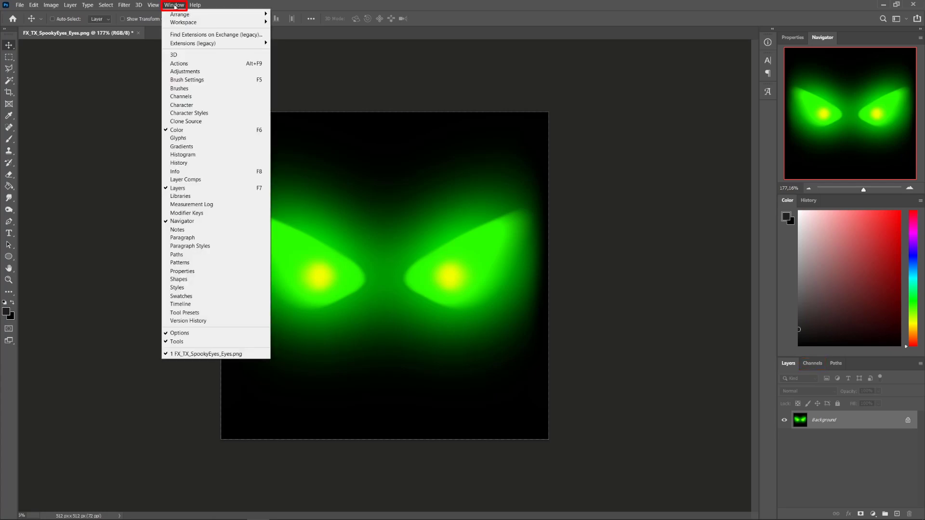
{"action": "left_click", "coordinate": [236, 98]}
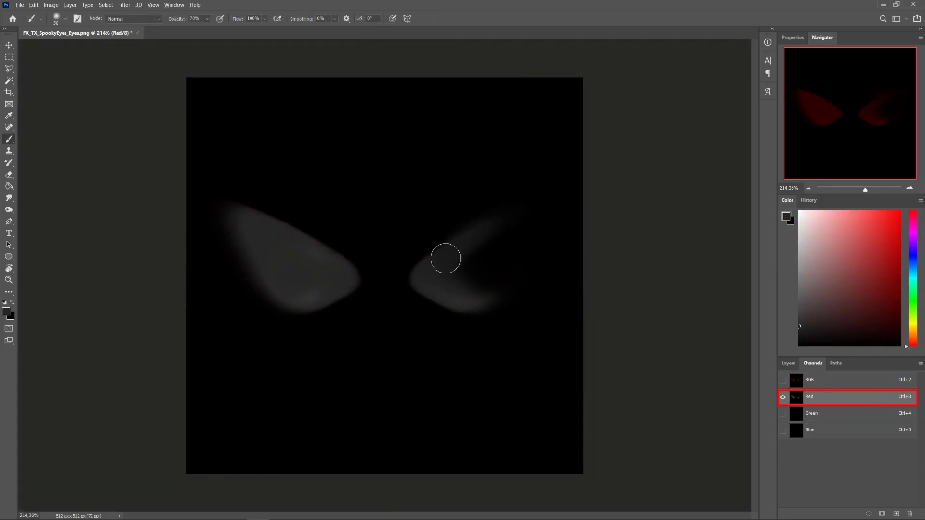
Brush over the right eye in the Red channel to brighten and extend it
{"action": "mouse_move", "coordinate": [477, 235]}
{"action": "left_mouse_down"}
{"action": "mouse_move", "coordinate": [505, 264]}
{"action": "mouse_move", "coordinate": [496, 247]}
{"action": "left_mouse_up"}
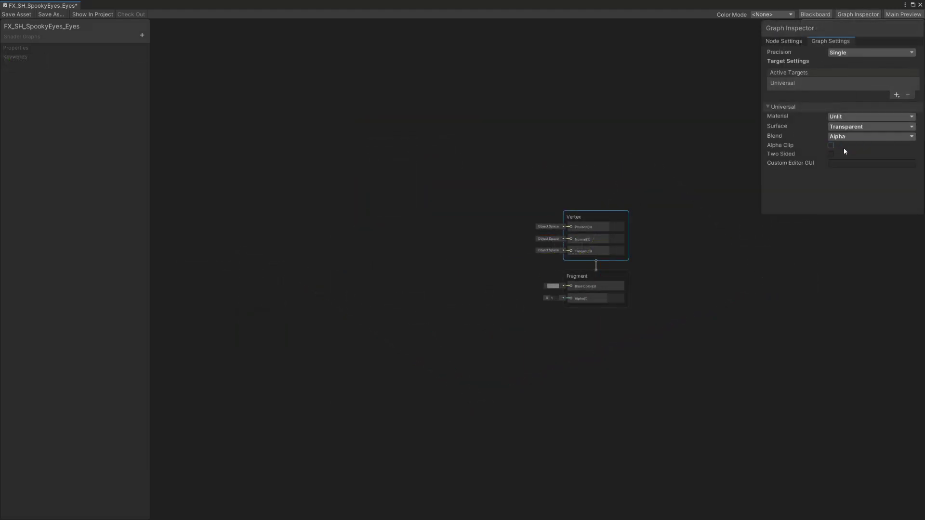
Create a Texture2D property 'Spooky Eyes' defaulting to the eyes texture and place it on the graph
{"action": "left_click", "coordinate": [142, 36]}
{"action": "left_click", "coordinate": [182, 86]}
{"action": "type", "text": "s"}
{"action": "left_click", "coordinate": [87, 60]}
{"action": "left_click", "coordinate": [908, 85]}
{"action": "left_click_drag", "start_coordinate": [29, 59], "coordinate": [295, 235]}
Add a Sample Texture 2D node fed by the Spooky Eyes property
{"action": "key", "text": "space"}
{"action": "type", "text": "texture"}
{"action": "left_click", "coordinate": [411, 311]}
{"action": "middle_click_drag", "start_coordinate": [376, 270], "coordinate": [566, 274]}
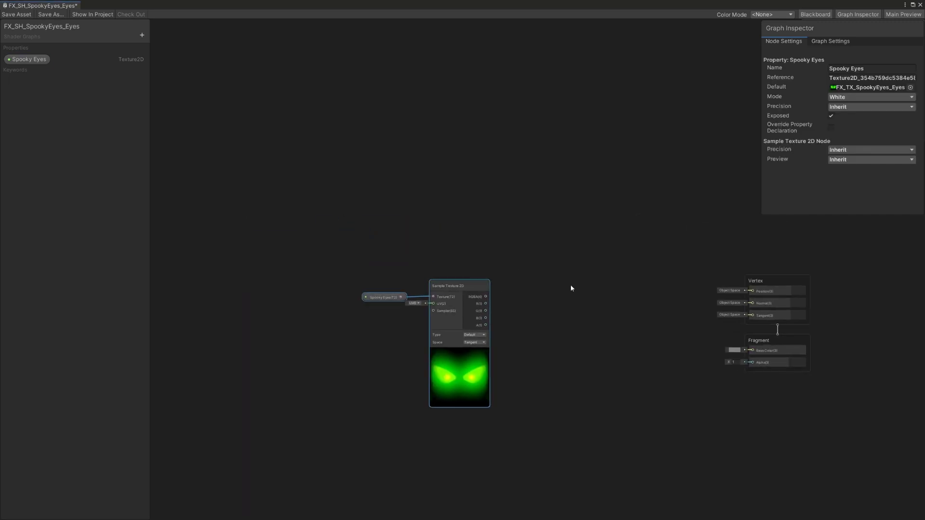
{"action": "left_click_drag", "start_coordinate": [455, 270], "coordinate": [333, 264]}
Add Vertex Color, Split and Combine nodes, wiring Vertex Color into Split
{"action": "key", "text": "space"}
{"action": "type", "text": "vertex color"}
{"action": "key", "text": "Return"}
{"action": "key", "text": "space"}
{"action": "type", "text": "c"}
{"action": "key", "text": "BackSpace"}
{"action": "type", "text": "split"}
{"action": "key", "text": "Return"}
{"action": "key", "text": "space"}
{"action": "type", "text": "combine"}
{"action": "key", "text": "Return"}
{"action": "left_click_drag", "start_coordinate": [460, 324], "coordinate": [492, 326]}
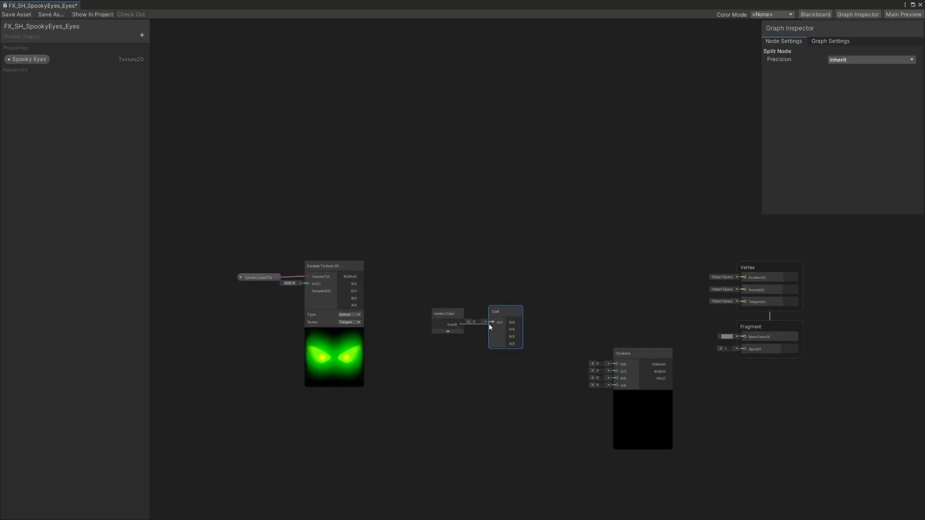
Add two Multiply nodes to the graph
{"action": "key", "text": "space"}
{"action": "type", "text": "multiply"}
{"action": "key", "text": "Return"}
{"action": "key", "text": "space"}
{"action": "type", "text": "multiply"}
{"action": "key", "text": "Return"}
Wire Combine RGB into Multiply B, and Split alpha through the lower Multiply into Alpha
{"action": "left_click", "coordinate": [859, 14]}
{"action": "left_click", "coordinate": [904, 14]}
{"action": "left_click", "coordinate": [595, 225]}
{"action": "left_click_drag", "start_coordinate": [579, 197], "coordinate": [611, 175]}
{"action": "left_click_drag", "start_coordinate": [556, 253], "coordinate": [602, 195]}
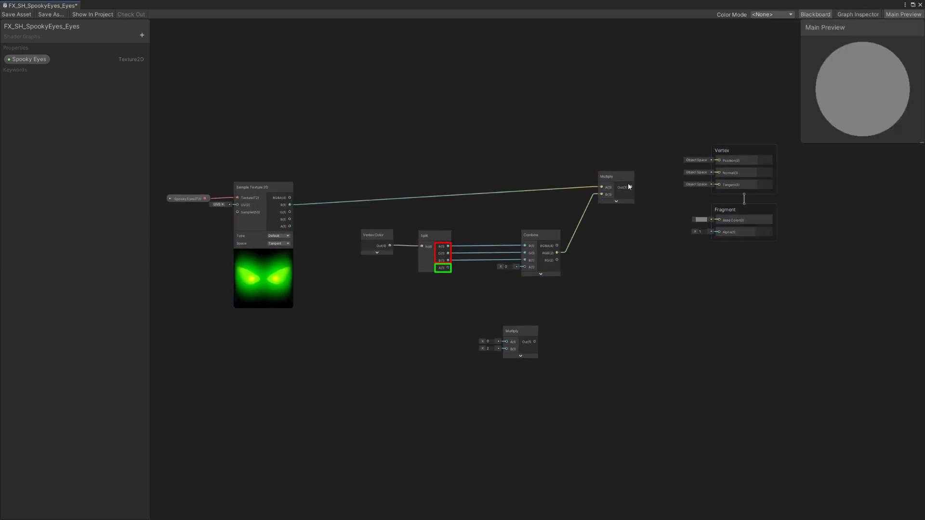
{"action": "left_click_drag", "start_coordinate": [535, 341], "coordinate": [719, 232]}
{"action": "left_click_drag", "start_coordinate": [631, 187], "coordinate": [719, 221]}
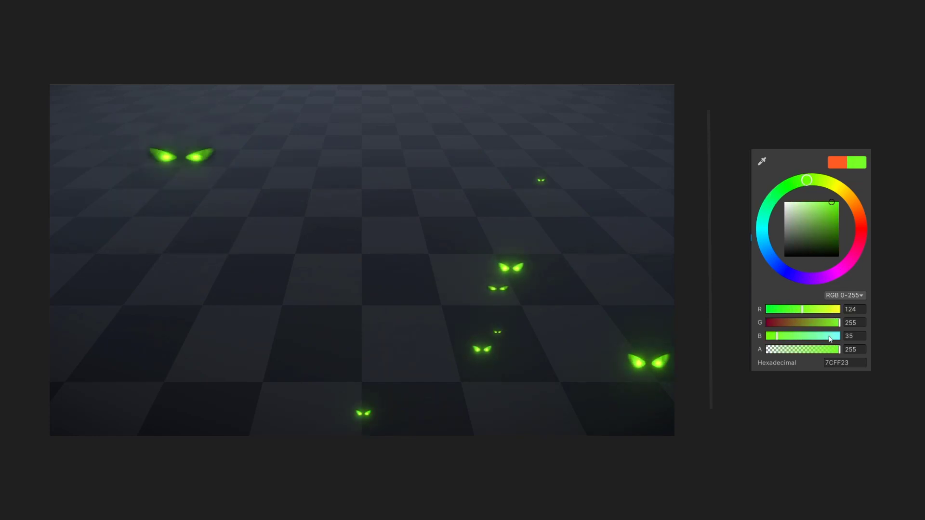
Lower the particle Start Color alpha from 255 to 147
{"action": "mouse_move", "coordinate": [835, 351]}
{"action": "left_mouse_down"}
{"action": "mouse_move", "coordinate": [759, 349]}
{"action": "mouse_move", "coordinate": [794, 351]}
{"action": "left_mouse_up"}
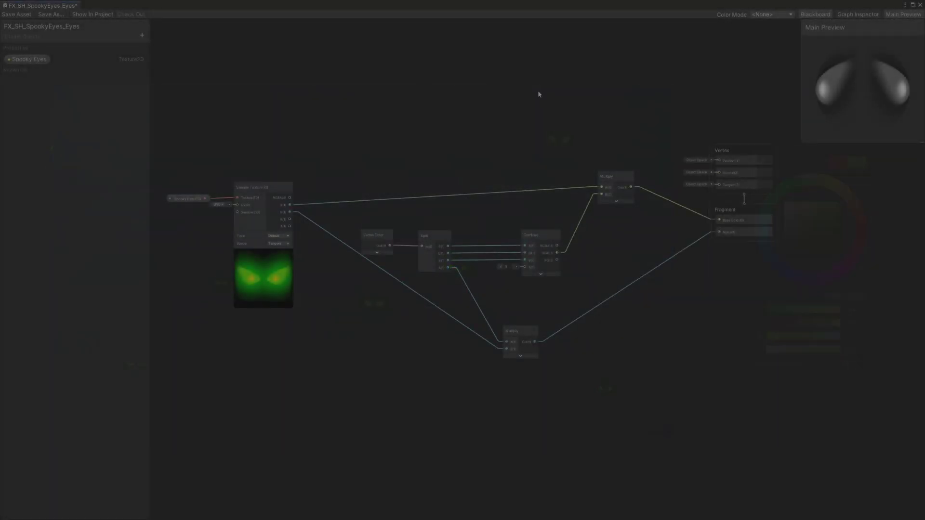
Add a Multiply node and a UV node to the graph
{"action": "key", "text": "space"}
{"action": "type", "text": "mult"}
{"action": "key", "text": "Return"}
{"action": "key", "text": "space"}
{"action": "type", "text": "uv"}
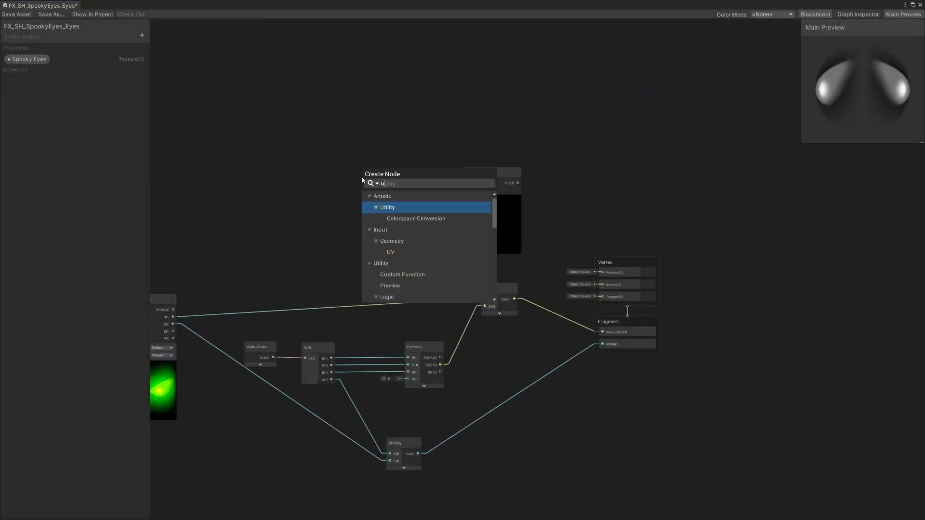
{"action": "key", "text": "Return"}
Split the UV node and connect its A output into Multiply A
{"action": "left_click_drag", "start_coordinate": [385, 187], "coordinate": [289, 170]}
{"action": "key", "text": "space"}
{"action": "type", "text": "split"}
{"action": "key", "text": "Return"}
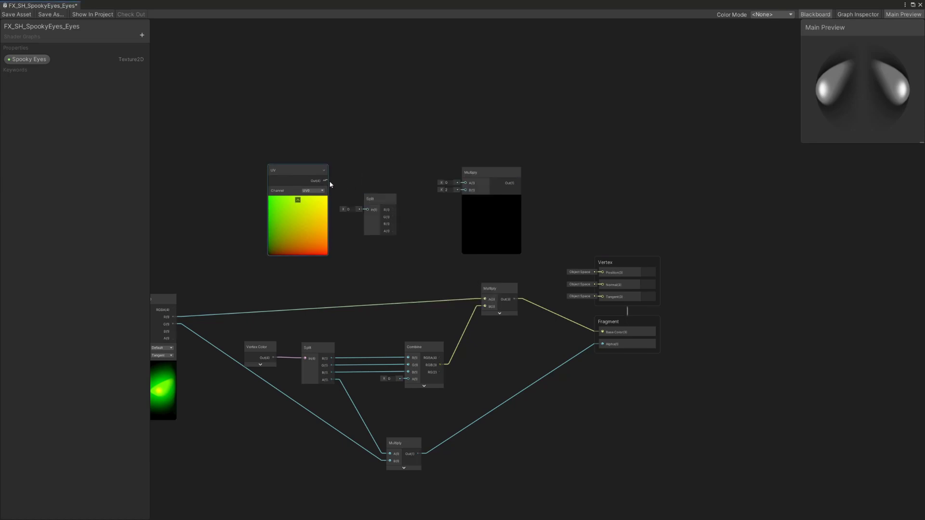
{"action": "left_click_drag", "start_coordinate": [386, 205], "coordinate": [473, 188]}
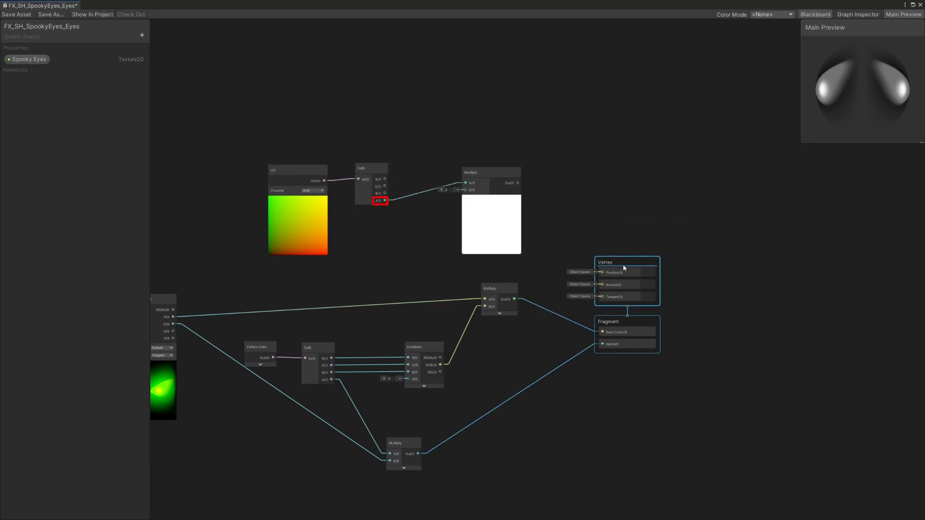
Rearrange the graph, moving the outputs right and collapsing the Multiply node's preview
{"action": "left_click_drag", "start_coordinate": [624, 268], "coordinate": [754, 263]}
{"action": "left_click_drag", "start_coordinate": [501, 173], "coordinate": [608, 187]}
{"action": "left_click", "coordinate": [587, 212]}
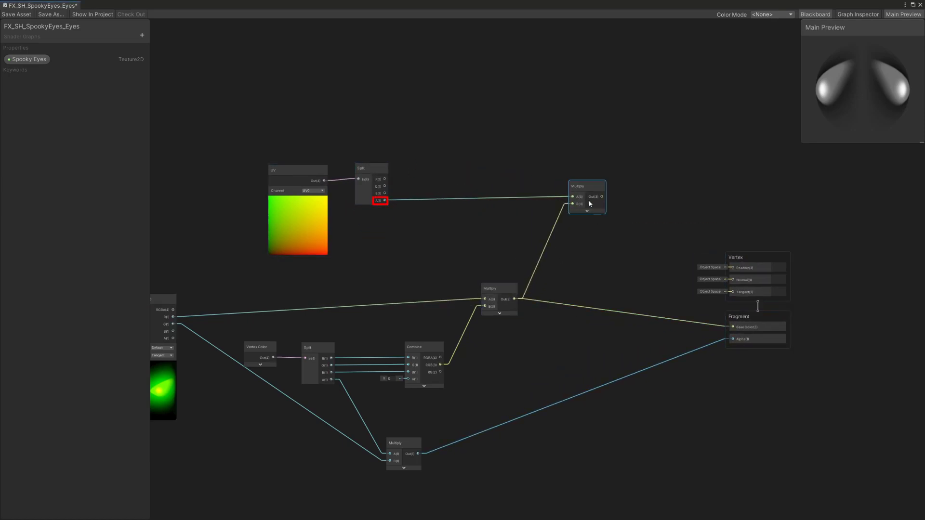
{"action": "middle_click_drag", "start_coordinate": [738, 329], "coordinate": [819, 329]}
{"action": "scroll", "coordinate": [608, 288], "scroll_direction": "down", "scroll_amount": 2}
{"action": "scroll", "coordinate": [622, 306], "scroll_direction": "up", "scroll_amount": 1}
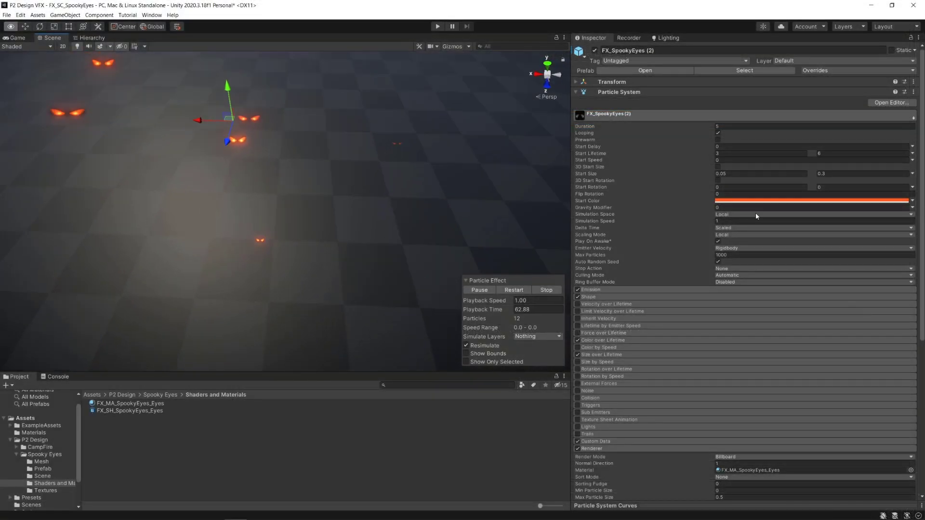
Orbit around the eye emitter, then switch to the Game view with Ctrl+2
{"action": "left_click_drag", "start_coordinate": [337, 207], "coordinate": [64, 206], "text": "alt"}
{"action": "key", "text": "ctrl+2"}
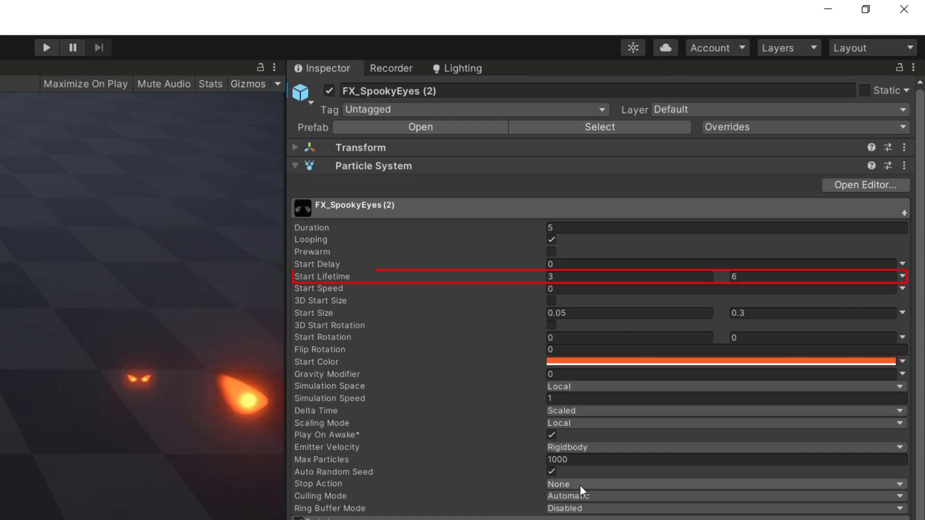
{"action": "left_click", "coordinate": [902, 313]}
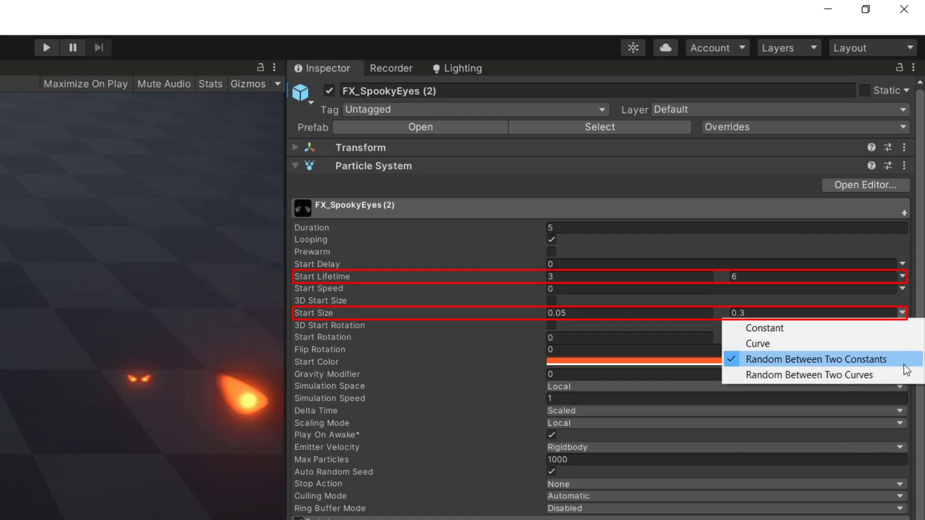
{"action": "left_click", "coordinate": [913, 309]}
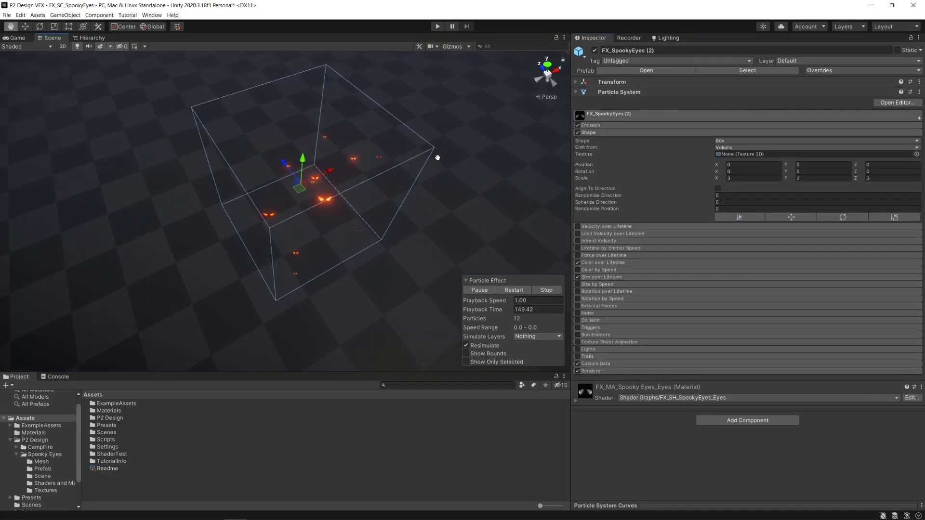
Orbit the Scene view around the 3×3×3 box spawn volume
{"action": "left_click_drag", "start_coordinate": [437, 158], "coordinate": [398, 173], "text": "alt"}
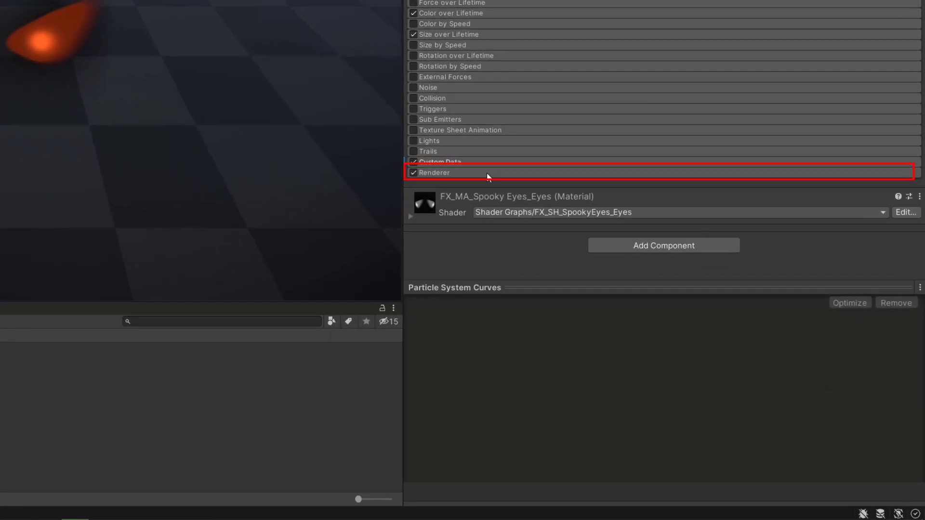
Expand the Renderer module, enable Custom Vertex Streams and list the Custom1/Custom2 streams
{"action": "left_click", "coordinate": [487, 174]}
{"action": "scroll", "coordinate": [489, 174], "scroll_direction": "down", "scroll_amount": 5}
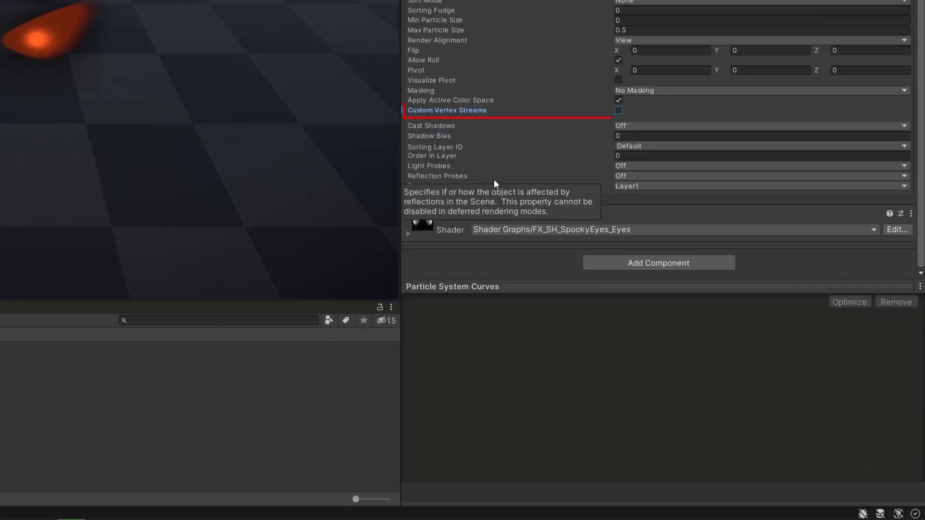
{"action": "left_click", "coordinate": [619, 110]}
{"action": "left_click", "coordinate": [876, 172]}
{"action": "mouse_move", "coordinate": [879, 313]}
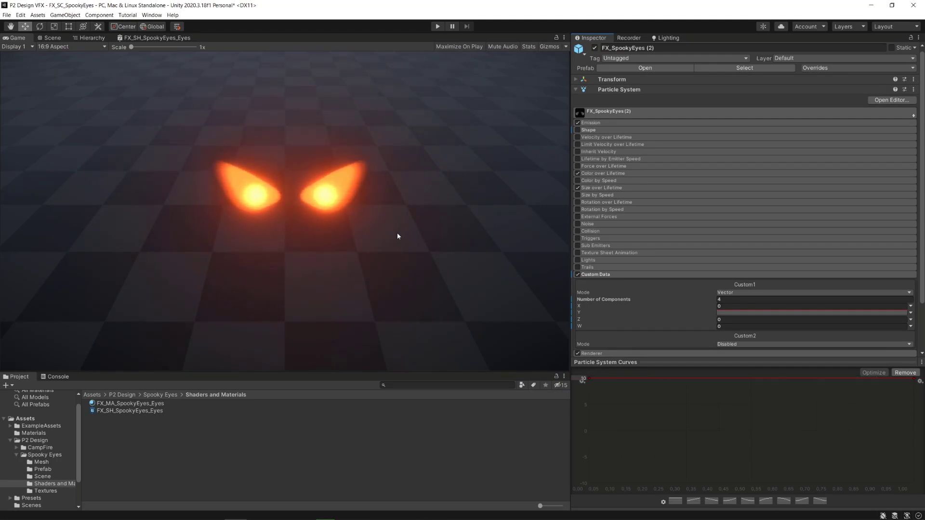
Copy the Size over Lifetime Y curve and paste it into Custom1's Y
{"action": "left_click", "coordinate": [651, 188]}
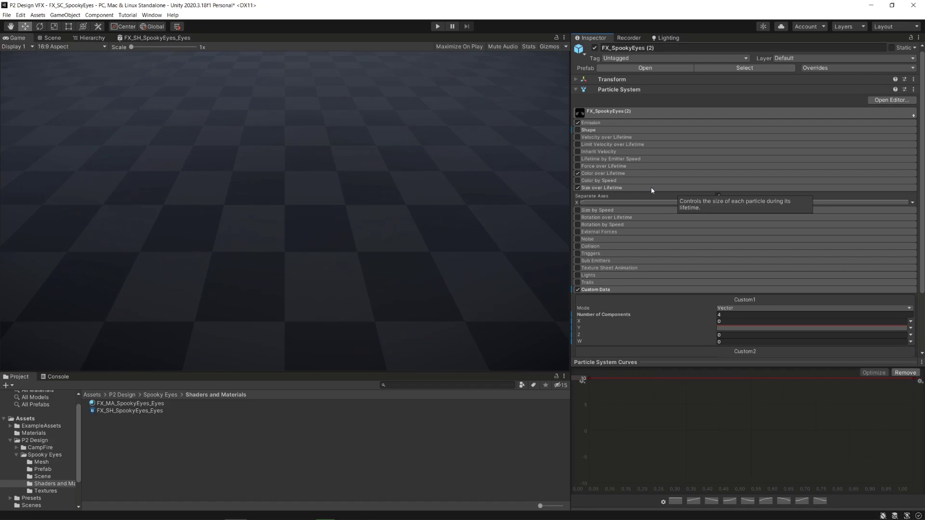
{"action": "right_click", "coordinate": [738, 204]}
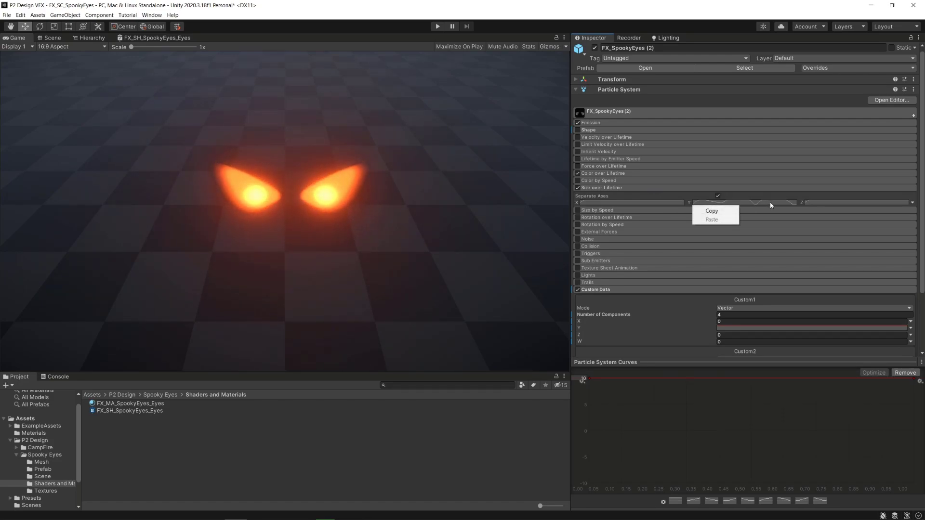
{"action": "left_click", "coordinate": [721, 211]}
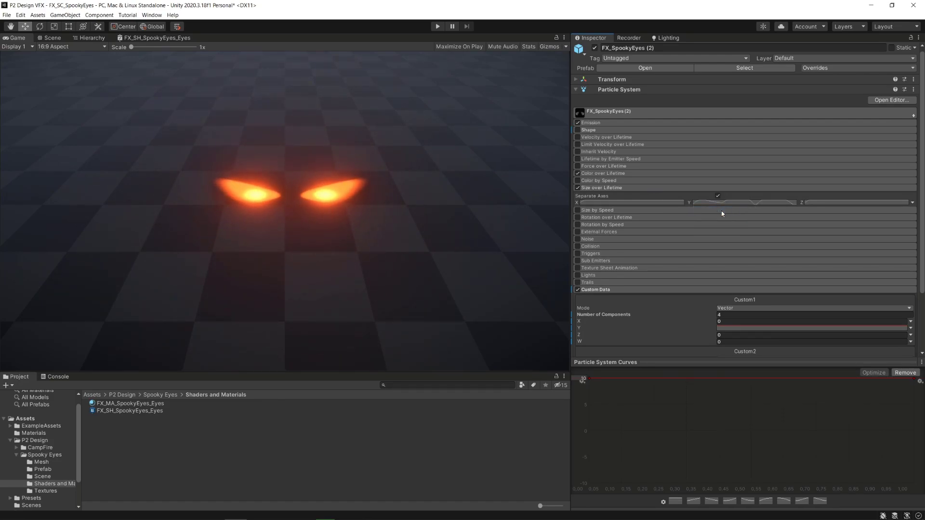
{"action": "right_click", "coordinate": [787, 329]}
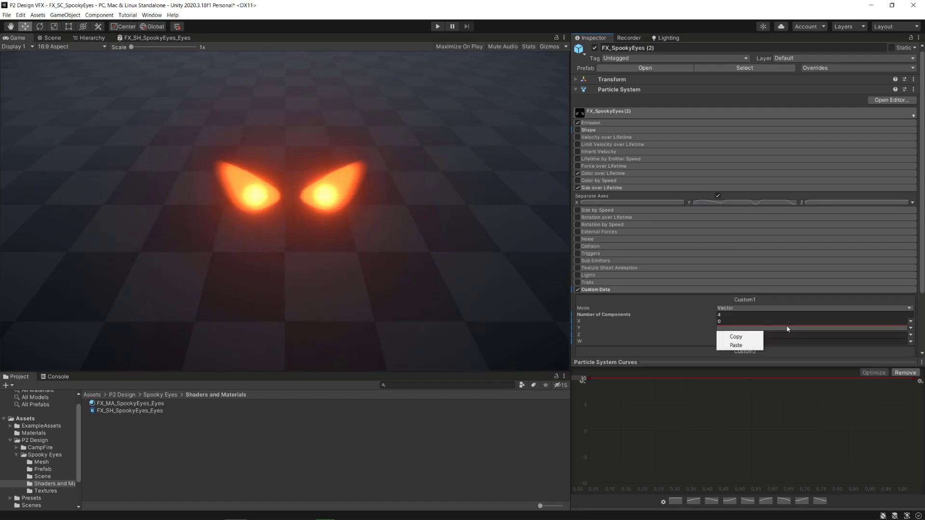
{"action": "left_click", "coordinate": [736, 345]}
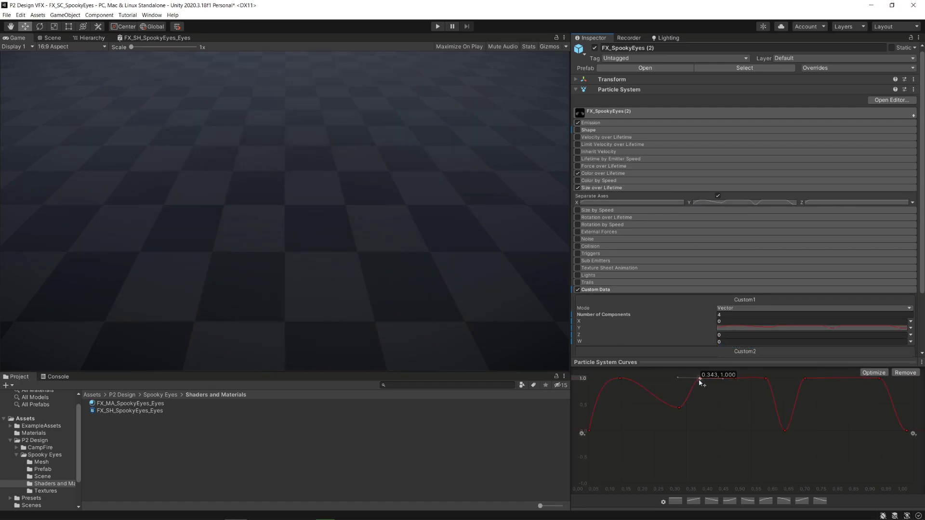
Adjust the curve keys' blink timing and set the curve's maximum value to 10
{"action": "left_click_drag", "start_coordinate": [701, 379], "coordinate": [709, 379]}
{"action": "left_click_drag", "start_coordinate": [620, 378], "coordinate": [615, 378]}
{"action": "left_click_drag", "start_coordinate": [805, 378], "coordinate": [814, 378]}
{"action": "left_click_drag", "start_coordinate": [678, 408], "coordinate": [678, 415]}
{"action": "left_click", "coordinate": [583, 378]}
{"action": "type", "text": "10"}
{"action": "left_click", "coordinate": [653, 429]}
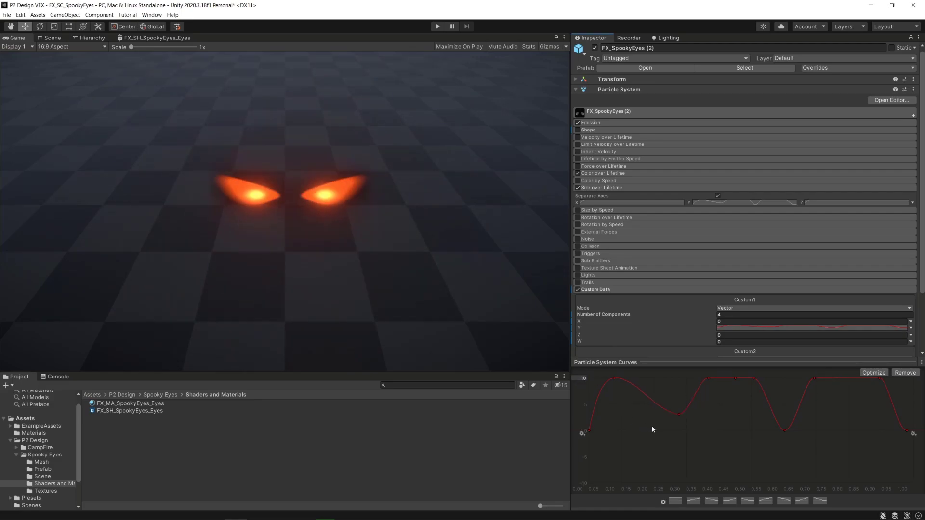